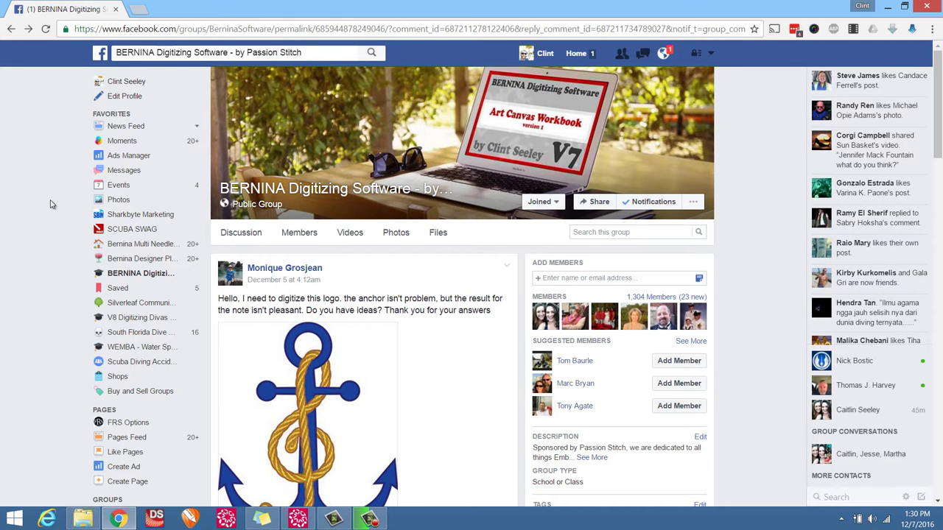
Scroll to the group's blue-anchor-in-gold-rope post, then minimize the browser.
scroll(51, 204, "down", 2)
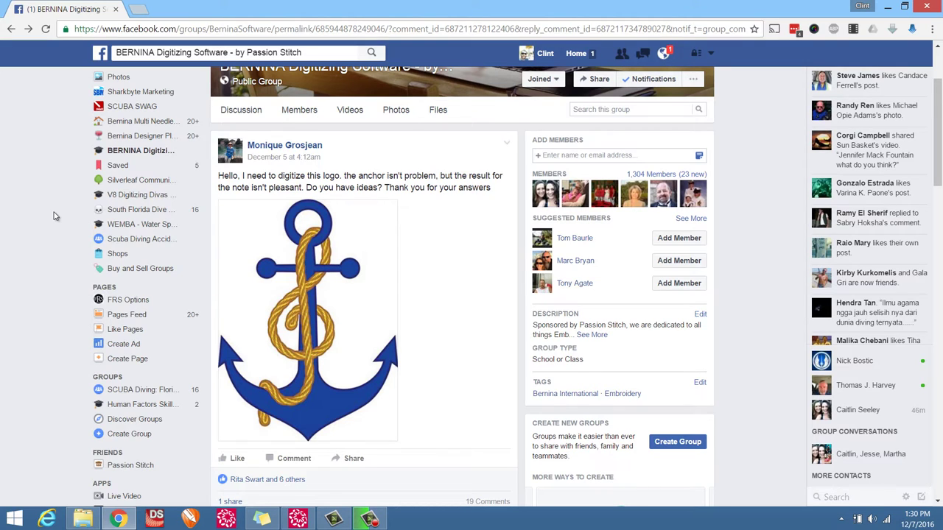
left_click(887, 7)
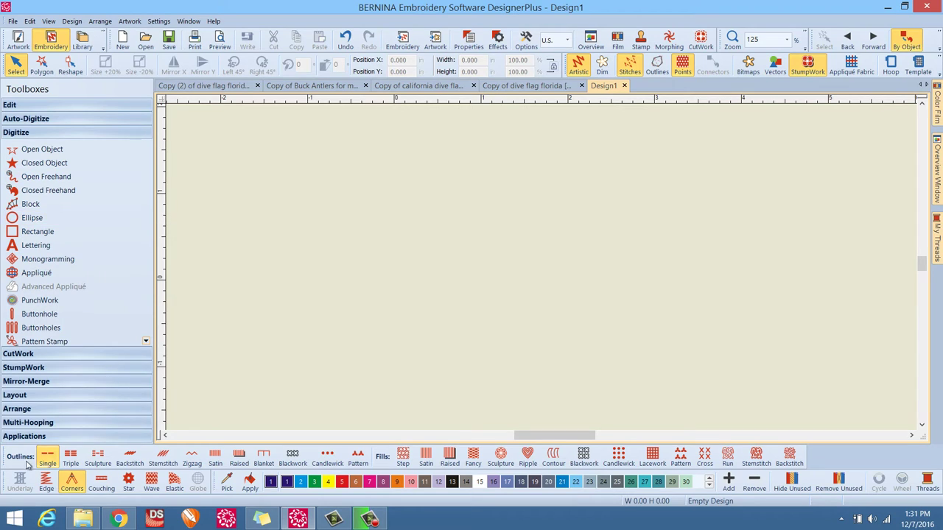
Make Satin the outline stitch and switch to Open Freehand digitizing.
left_click(214, 463)
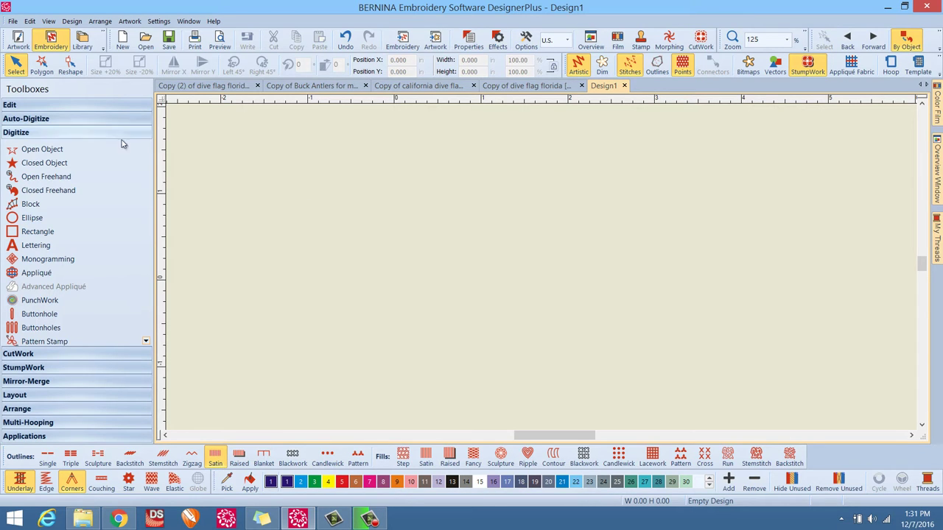
left_click(42, 179)
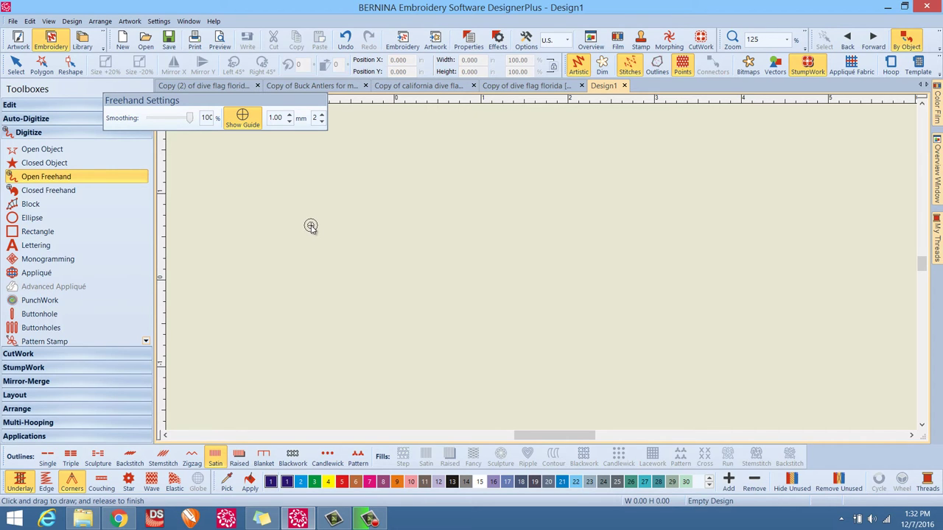
Draw a freehand double-spiral swirl, about 3.66 by 2.54 inches, and finish it.
mouse_move(312, 226)
left_mouse_down()
mouse_move(301, 266)
mouse_move(326, 273)
mouse_move(353, 249)
mouse_move(353, 205)
mouse_move(330, 191)
mouse_move(288, 194)
mouse_move(248, 238)
mouse_move(251, 292)
mouse_move(292, 320)
mouse_move(356, 319)
mouse_move(379, 307)
mouse_move(394, 280)
mouse_move(404, 199)
mouse_move(435, 172)
mouse_move(481, 180)
mouse_move(518, 223)
mouse_move(543, 280)
mouse_move(541, 332)
mouse_move(504, 373)
mouse_move(447, 382)
mouse_move(427, 345)
mouse_move(433, 290)
mouse_move(454, 271)
mouse_move(490, 276)
mouse_move(505, 320)
mouse_move(482, 336)
mouse_move(462, 326)
mouse_move(478, 304)
left_mouse_up()
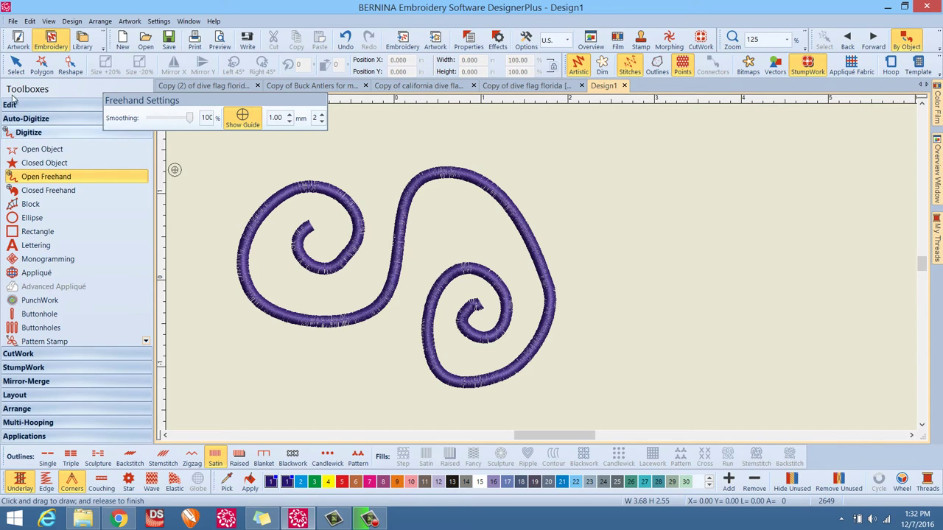
left_click(16, 66)
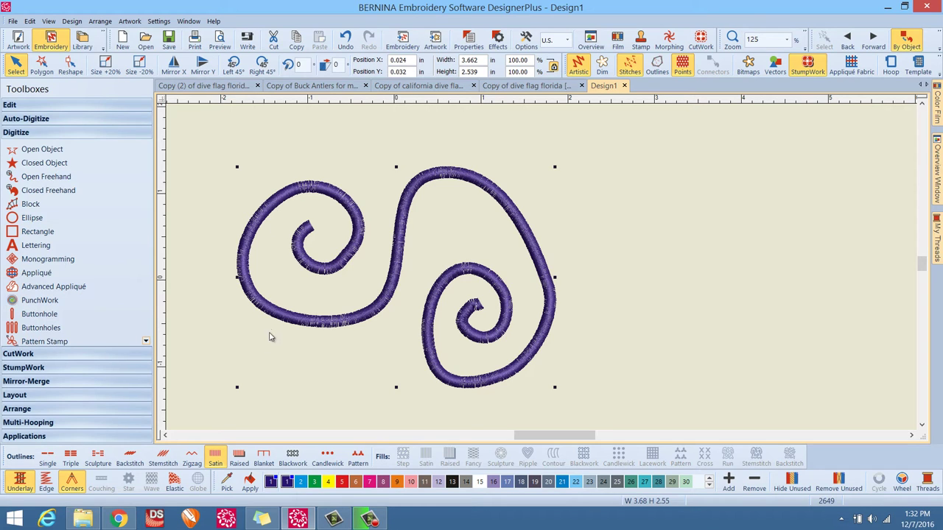
Open the squiggle's Effects dialog beside it and show the Elastic Fancy Fill settings.
right_click(217, 462)
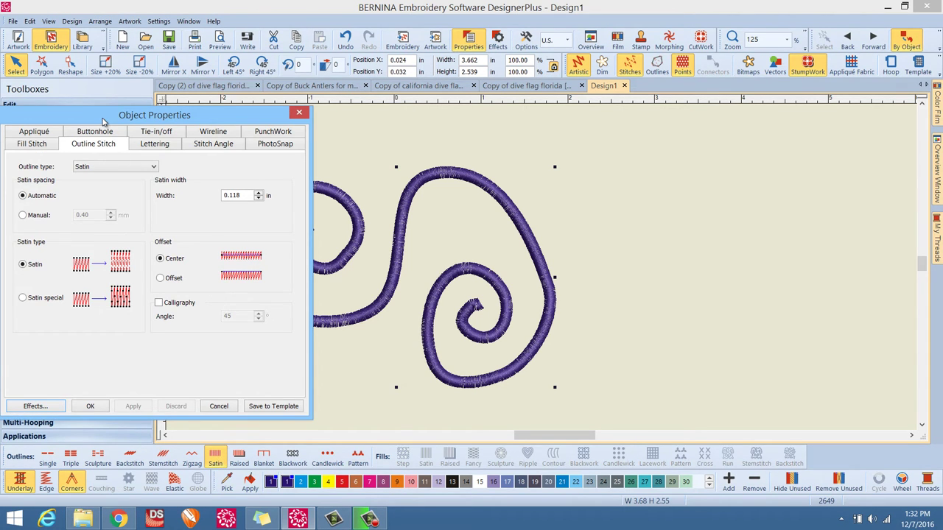
left_click_drag(103, 120, 652, 85)
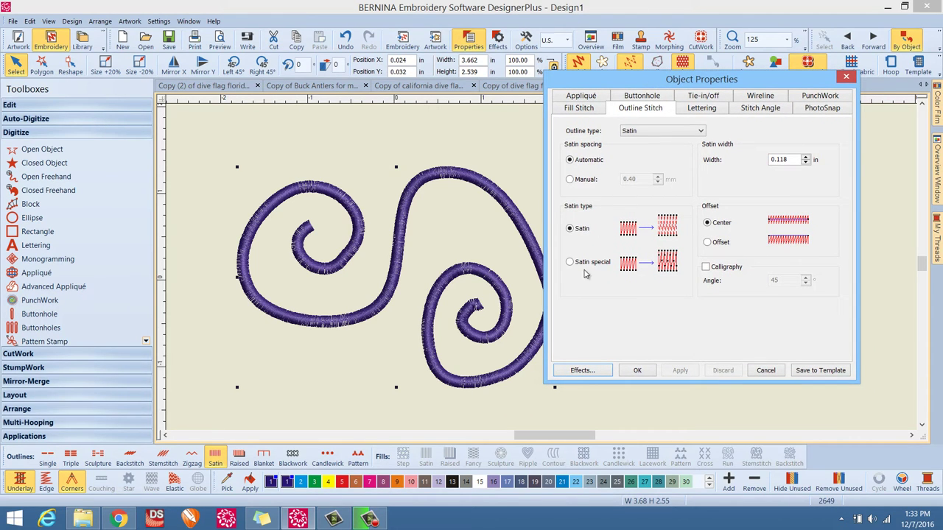
left_click(583, 372)
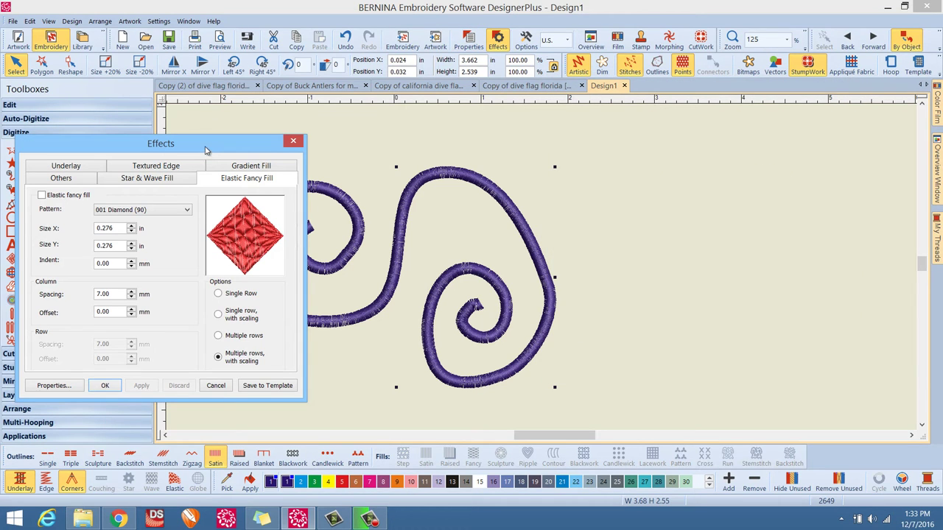
left_click_drag(207, 148, 771, 122)
left_click_drag(702, 119, 707, 121)
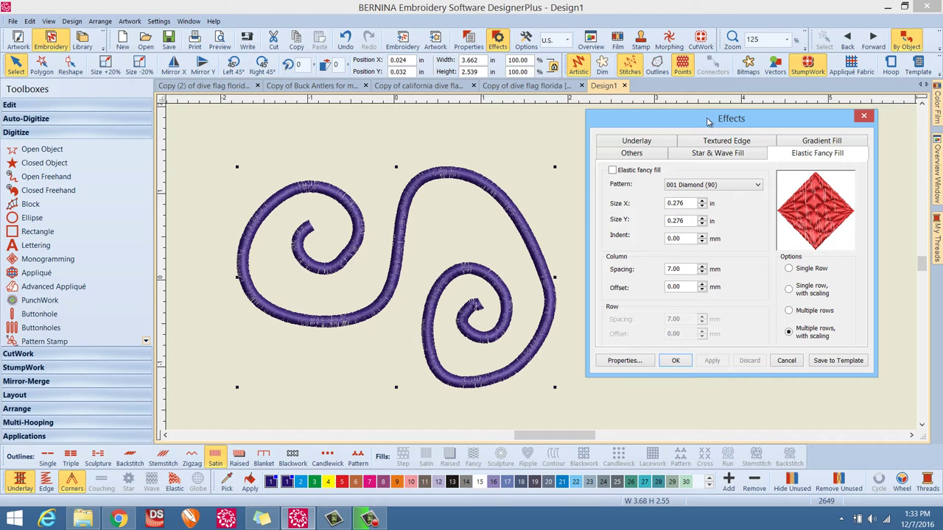
left_click_drag(705, 121, 702, 116)
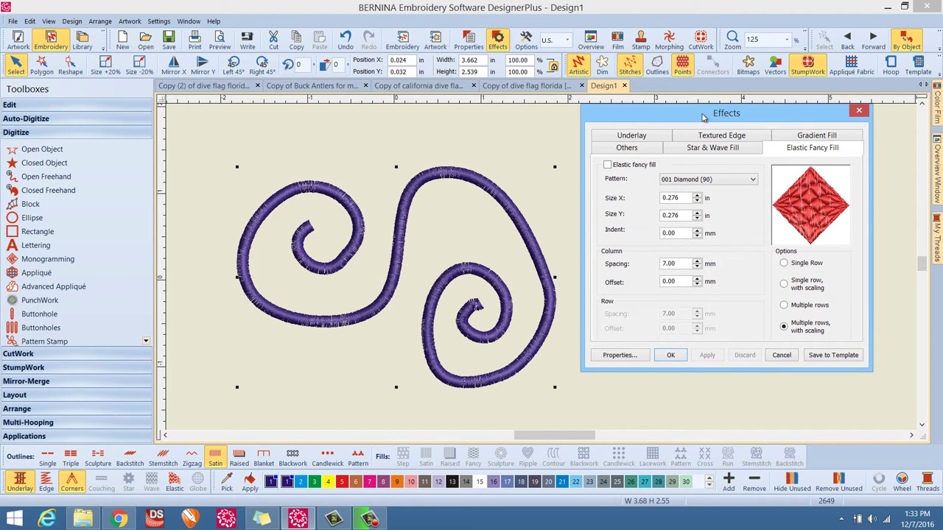
left_click(712, 148)
left_click(722, 136)
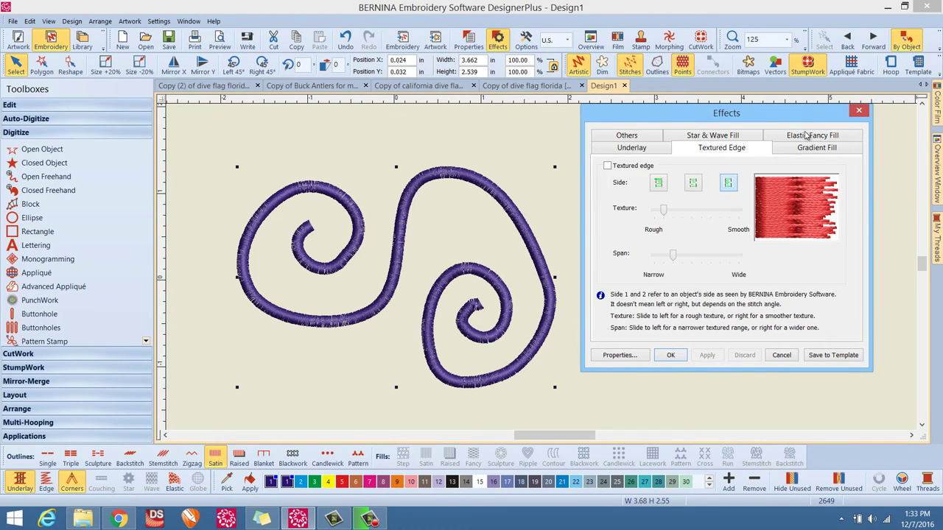
left_click(809, 136)
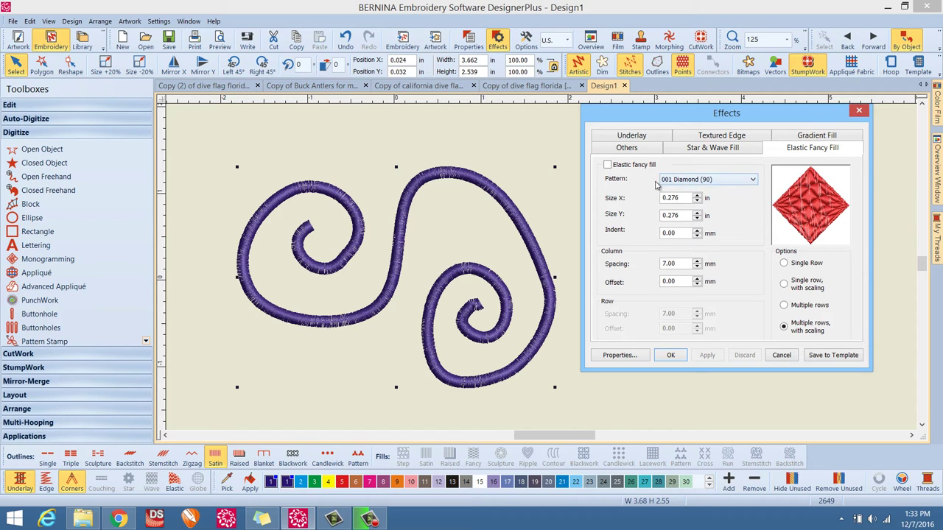
Fill the squiggle with the 168 Rope (10) elastic fancy pattern as a single row.
left_click(739, 182)
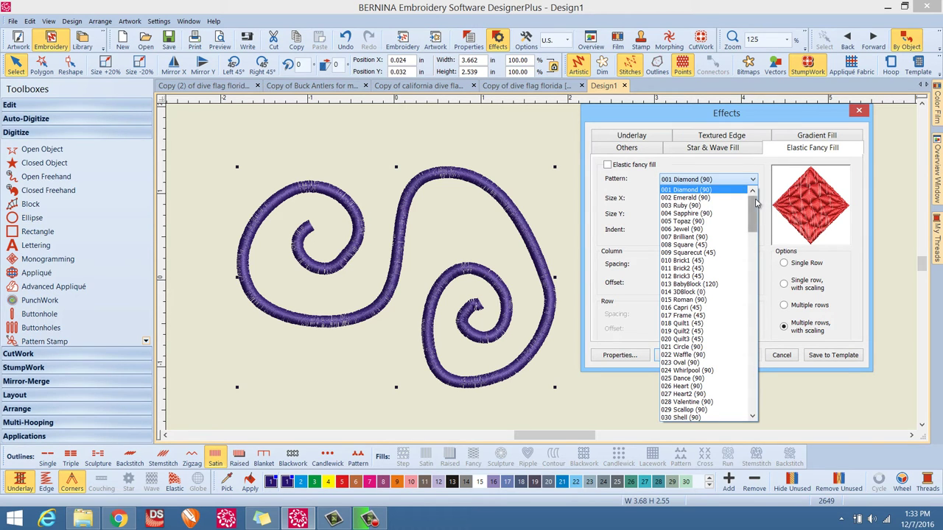
left_click_drag(750, 202, 722, 373)
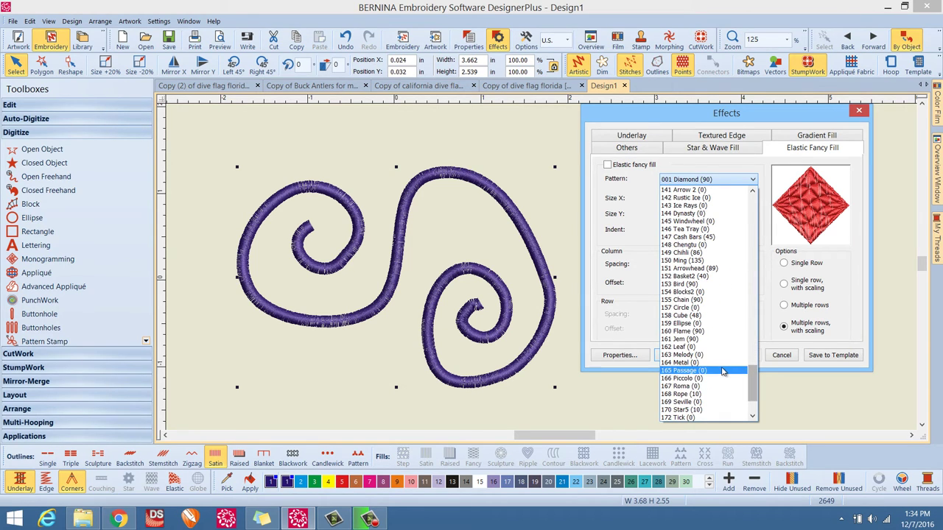
left_click(681, 395)
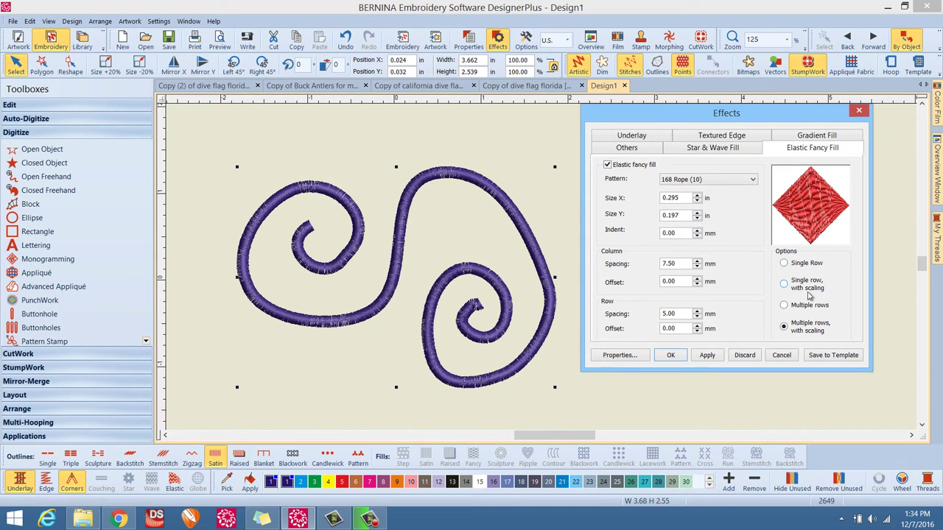
left_click(804, 269)
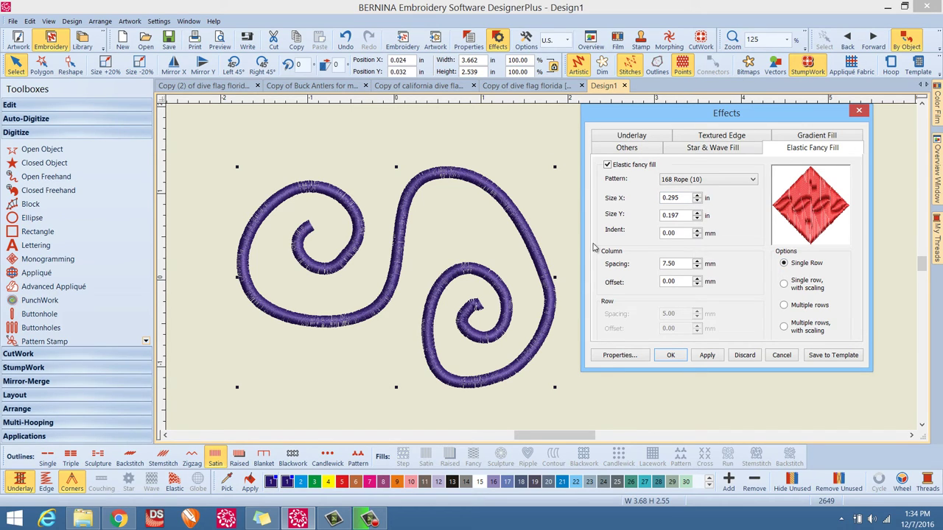
left_click(707, 357)
left_click(670, 357)
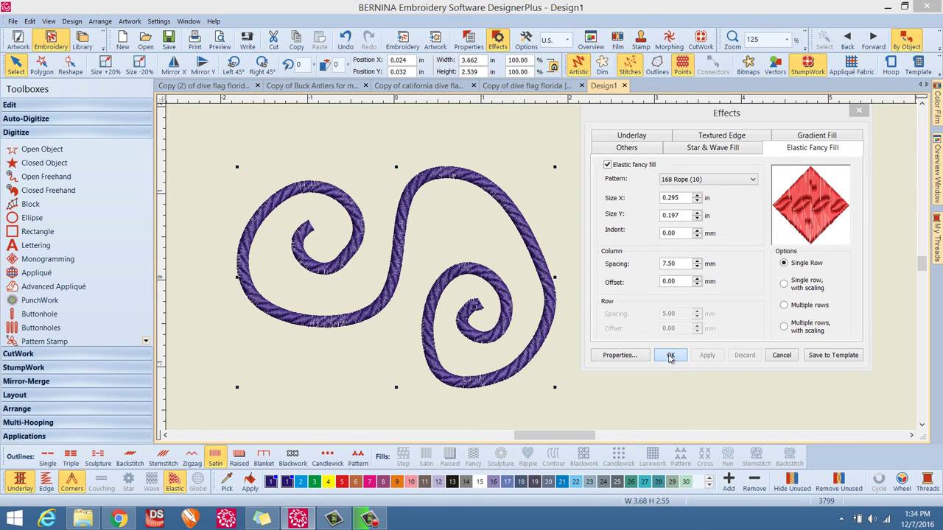
Recolour the rope squiggle pink with palette colour 7 and zoom in on it.
left_click(356, 482)
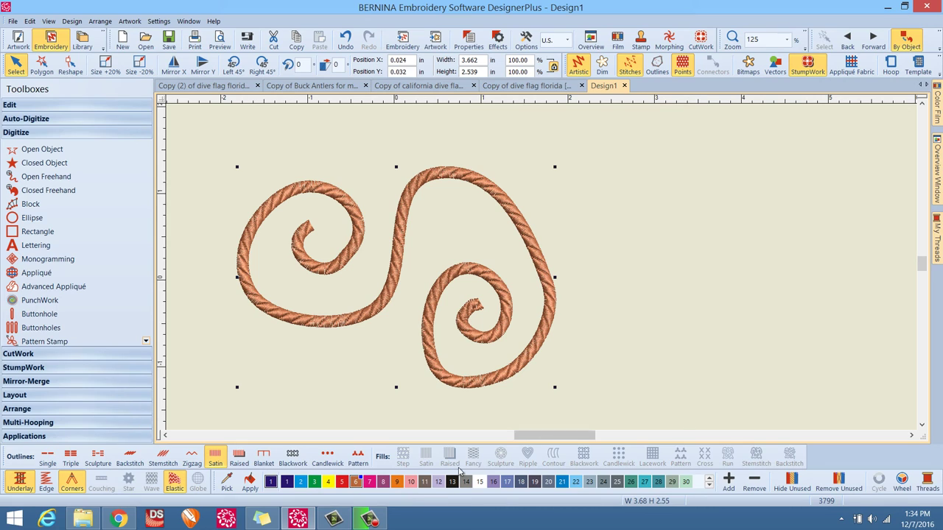
left_click(370, 483)
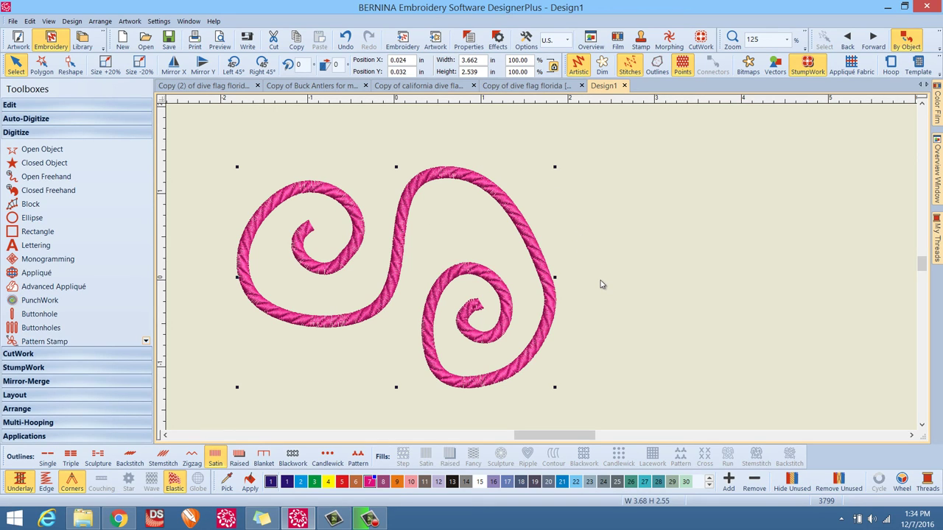
scroll(500, 198, "up", 2)
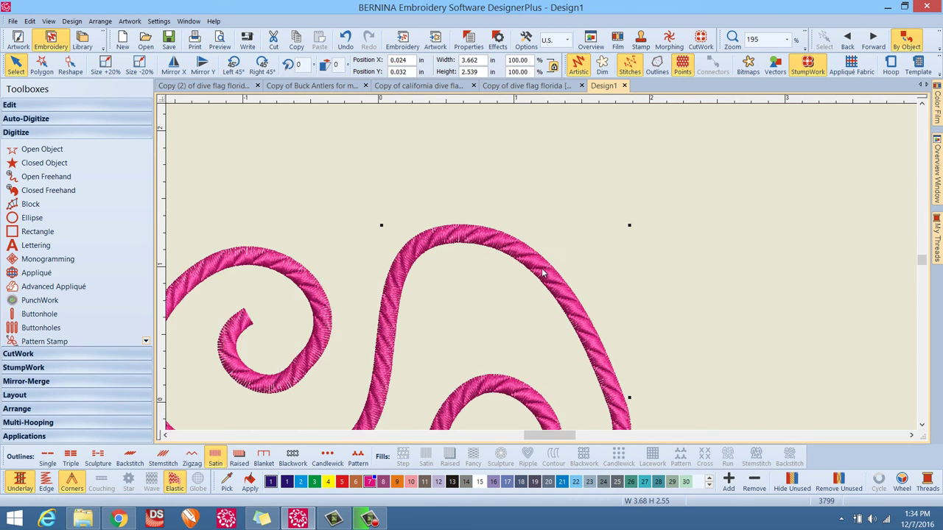
scroll(542, 272, "up", 5)
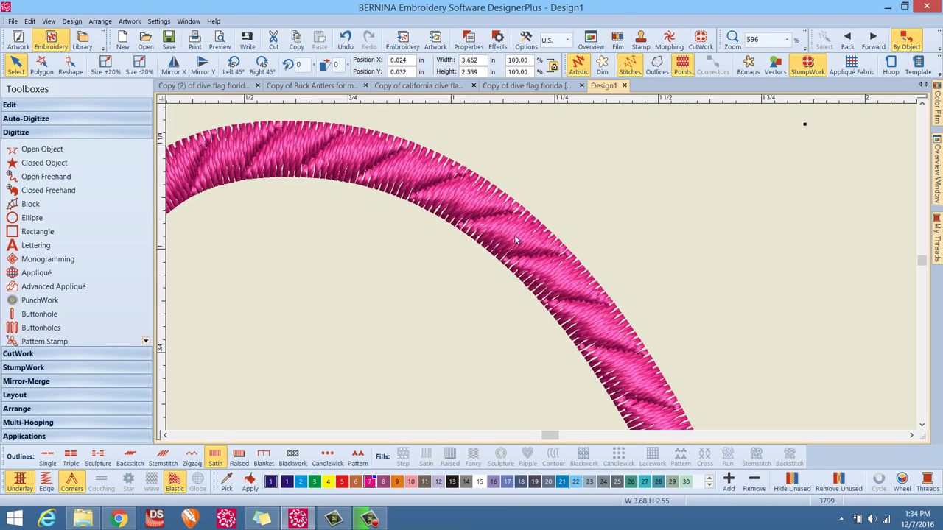
scroll(542, 273, "down", 3)
scroll(542, 273, "down", 7)
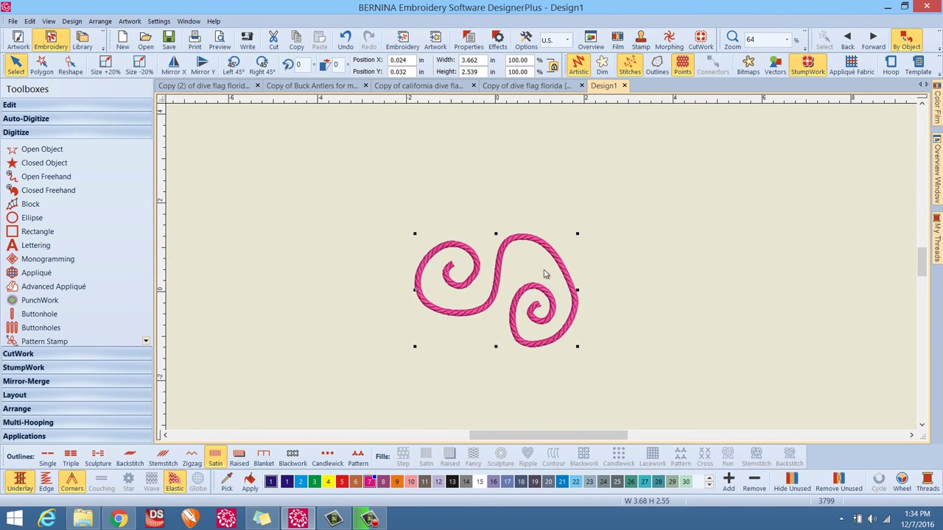
scroll(543, 274, "up", 4)
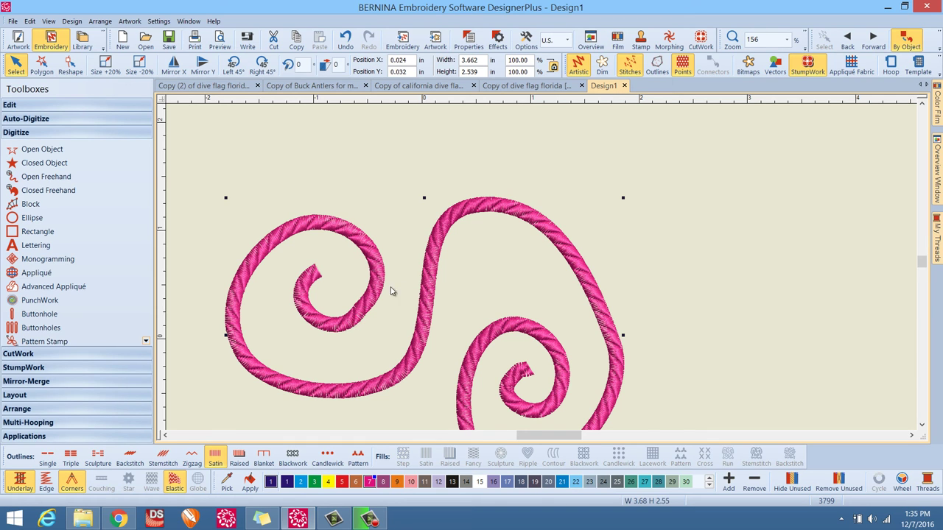
Inspect the rope stitching up close, then bring the Facebook post back in front.
scroll(389, 290, "down", 3)
scroll(589, 279, "up", 2)
scroll(480, 280, "up", 1)
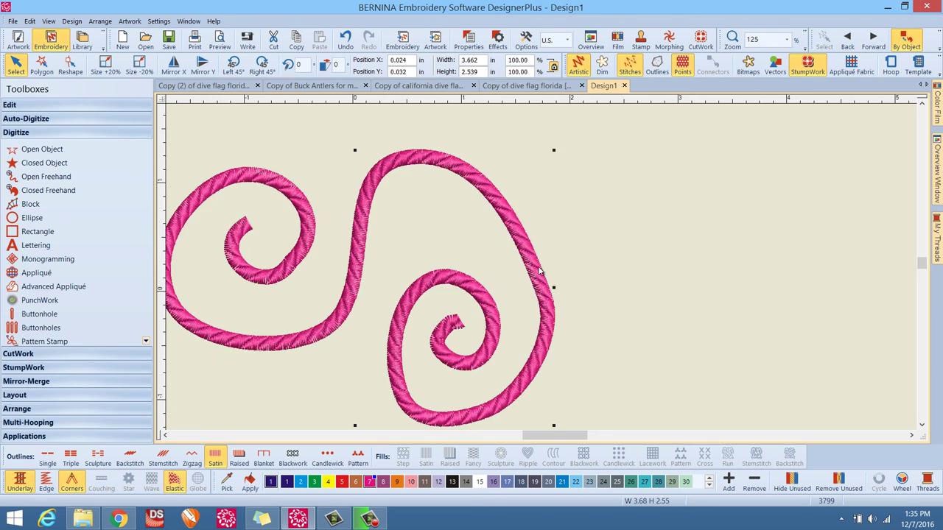
scroll(516, 280, "down", 2)
scroll(457, 280, "up", 1)
left_click(118, 520)
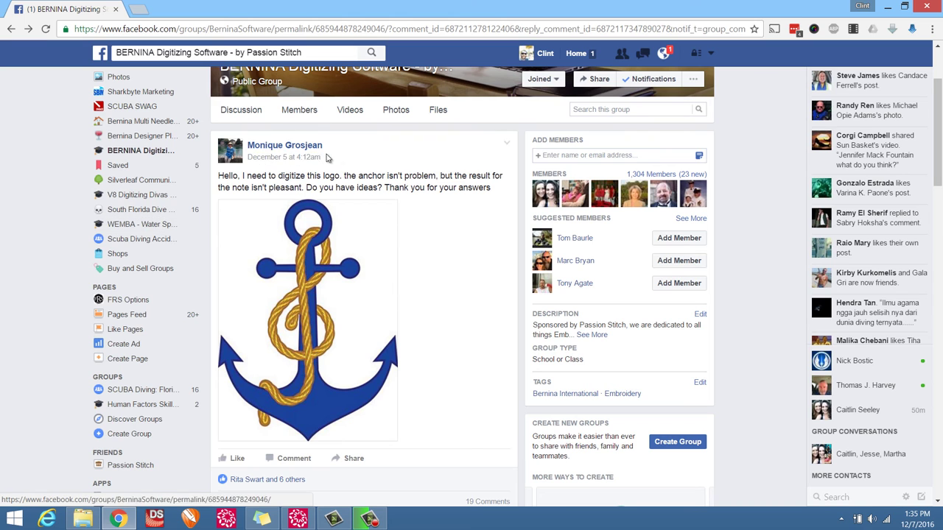
Read through the post's rope-anchor comments, then return to BERNINA DesignerPlus.
scroll(429, 214, "down", 3)
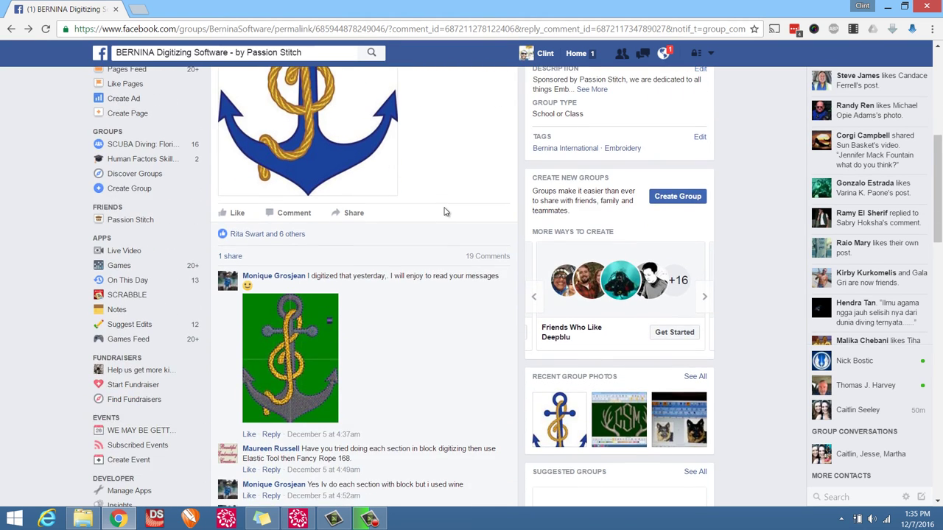
scroll(445, 211, "down", 2)
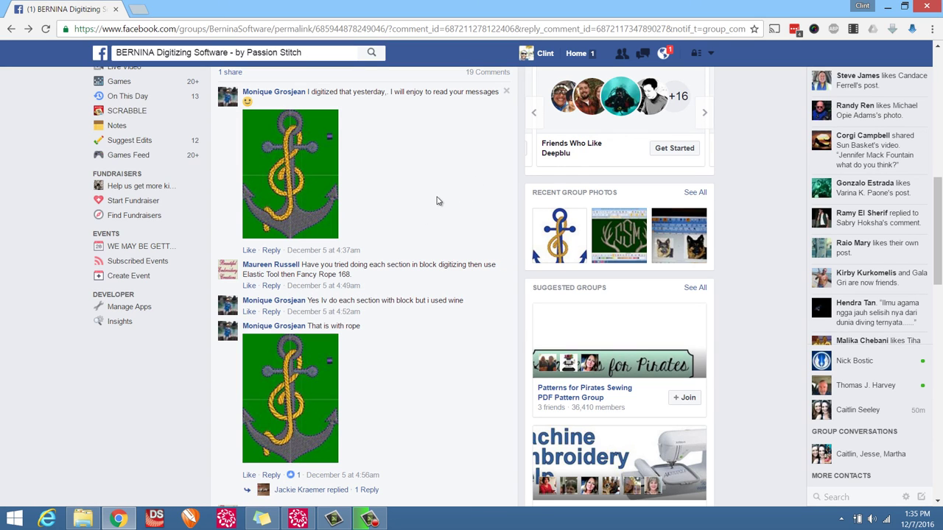
left_click(297, 519)
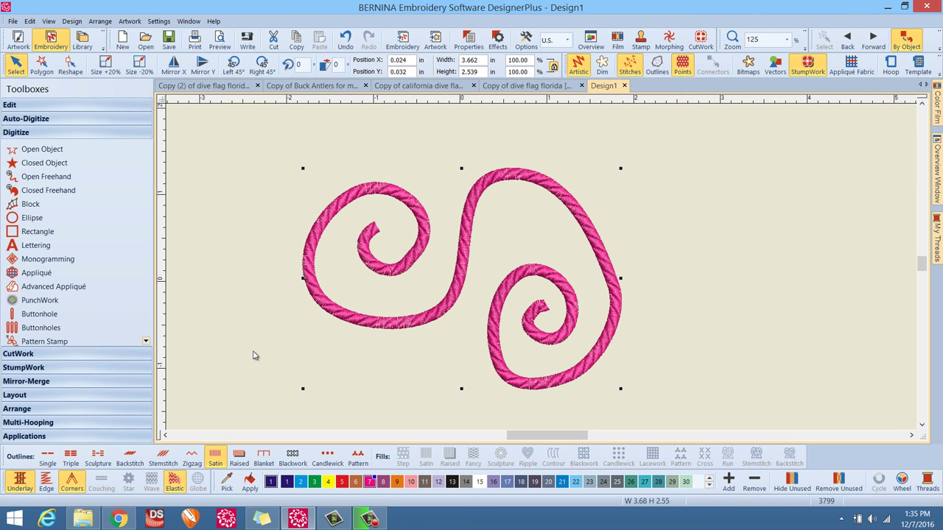